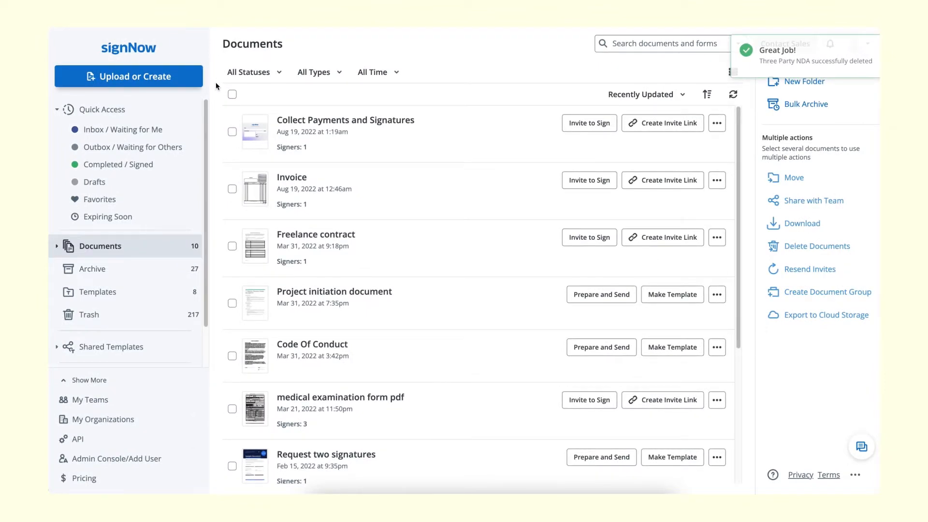
Upload the Three Party NDA.pdf document from the computer into signNow
left_click(288, 129)
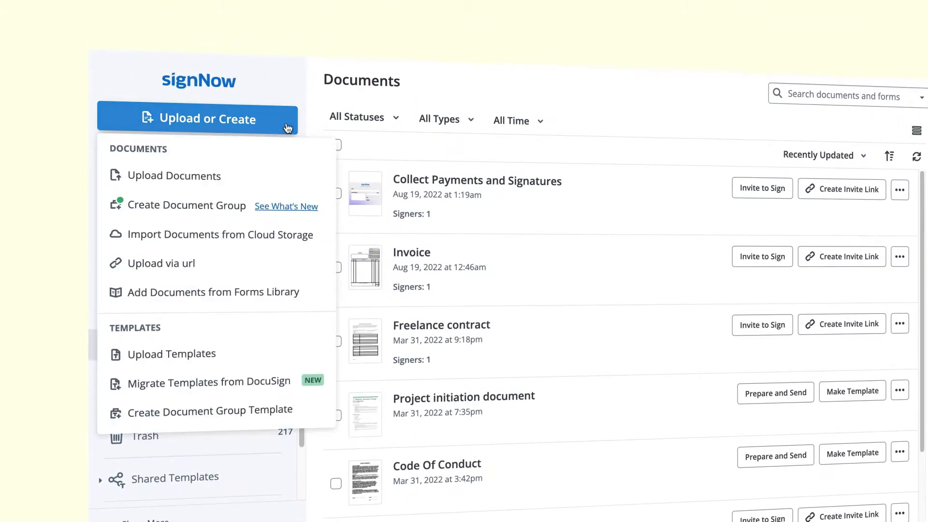
left_click(275, 179)
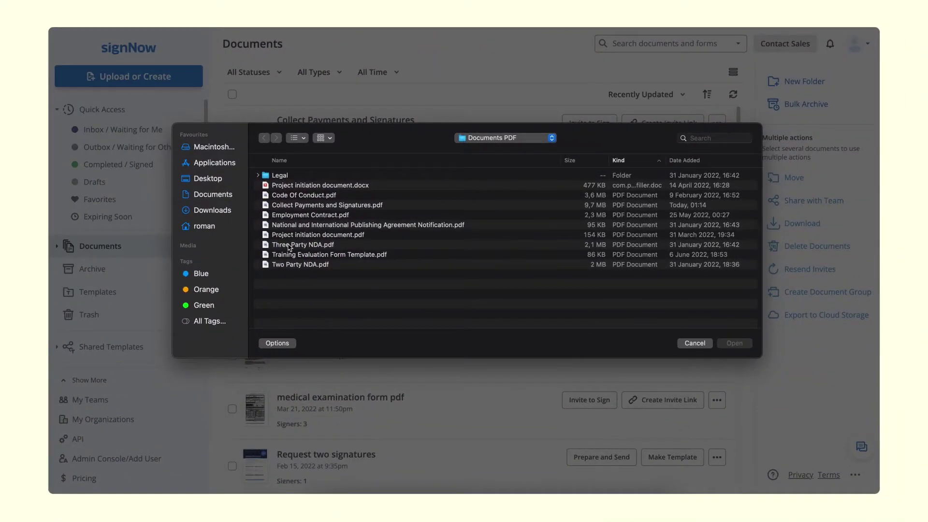
double_click(288, 245)
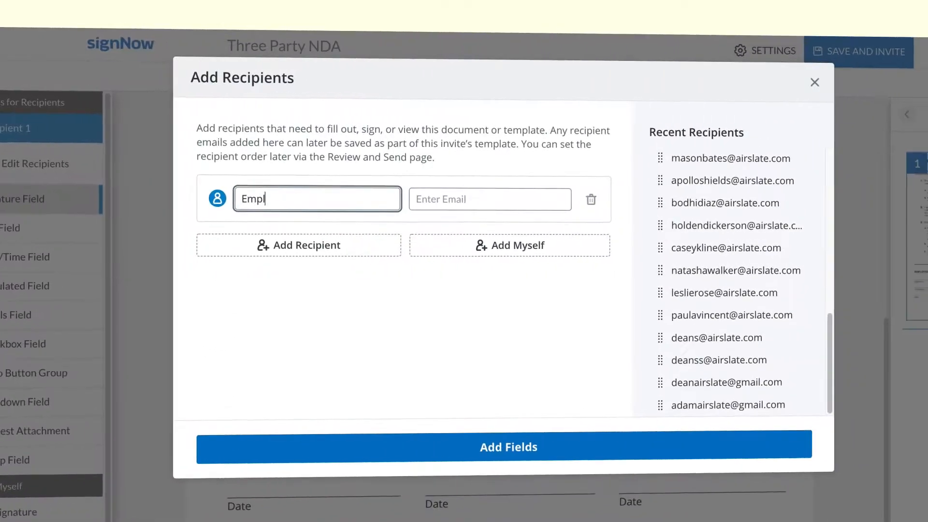
type("loyee")
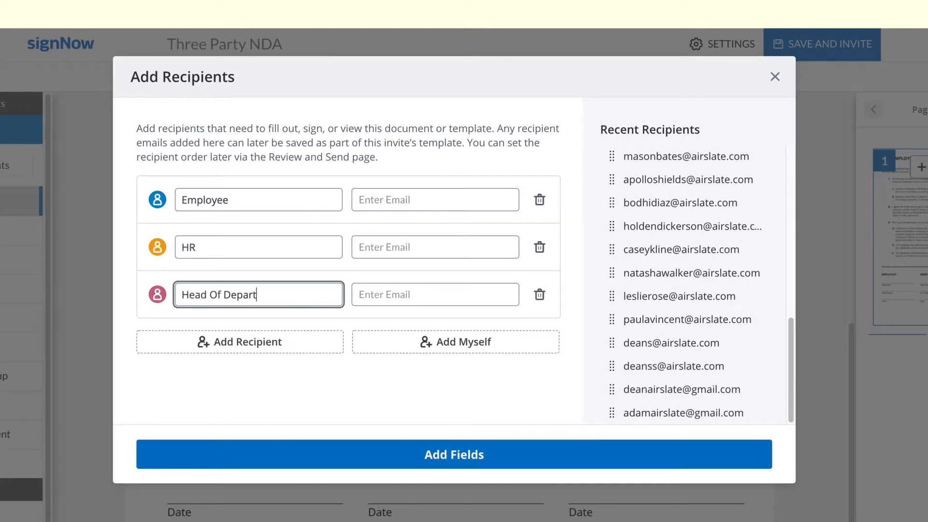
Confirm the Employee, HR and Head Of Department recipients and move to placing fields
left_click(352, 455)
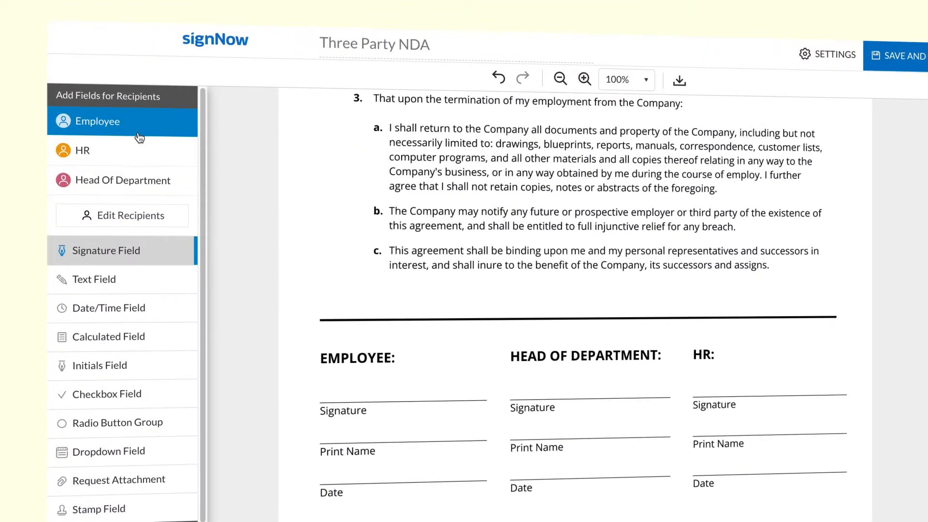
Place a signature field on the Employee line, then select the HR role for its fields
left_click_drag(135, 240, 328, 377)
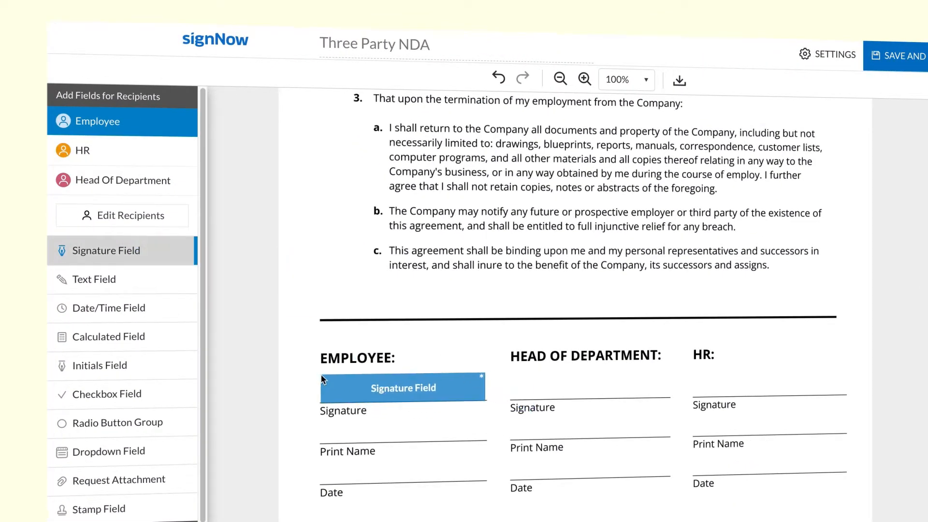
left_click(321, 378)
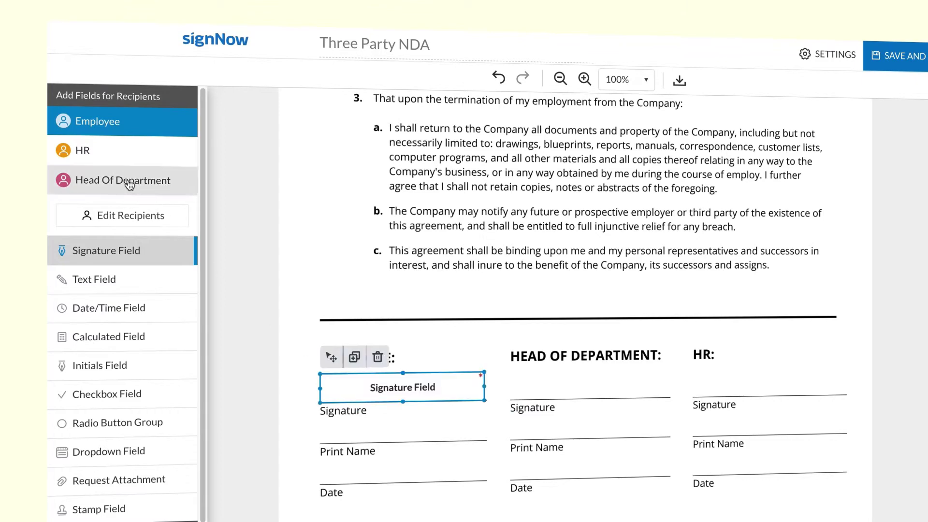
left_click(120, 155)
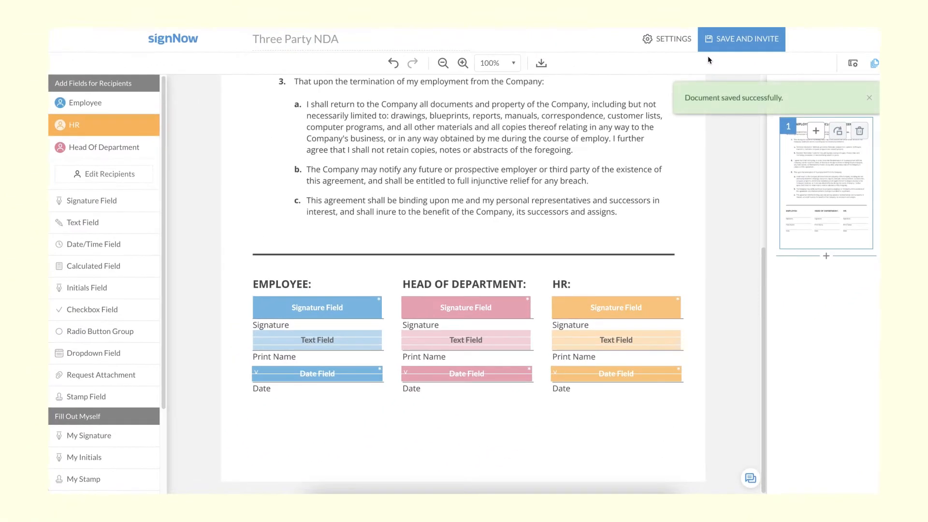
Order signing as Employee, HR, then Head Of Department and send the NDA invite
left_click(484, 154)
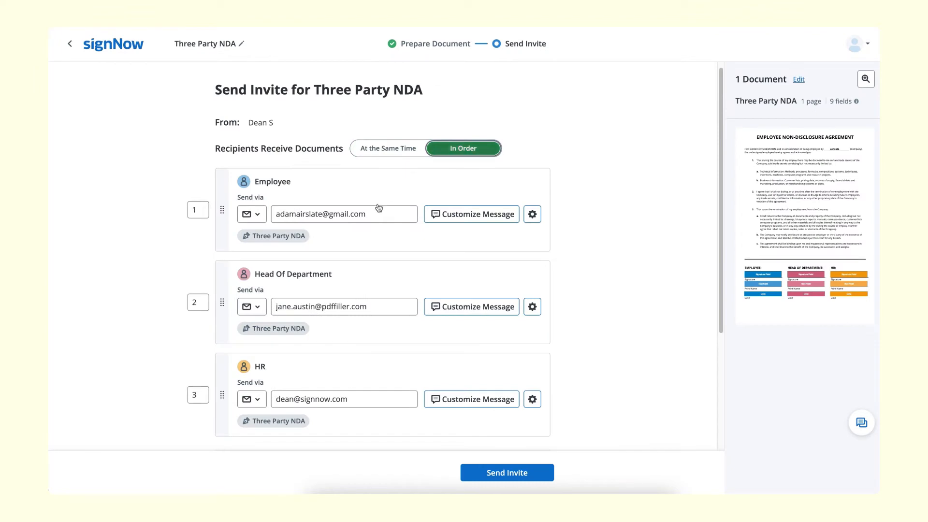
left_click_drag(224, 372, 219, 283)
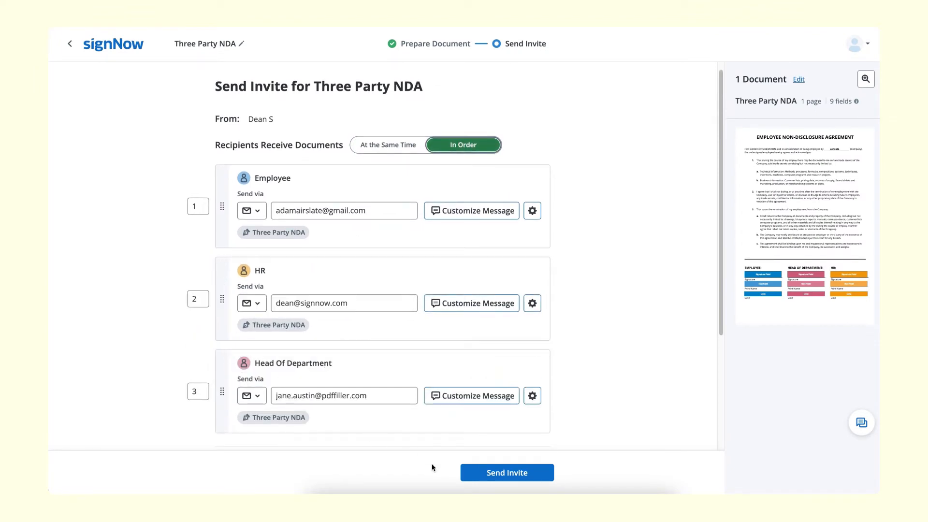
left_click(508, 472)
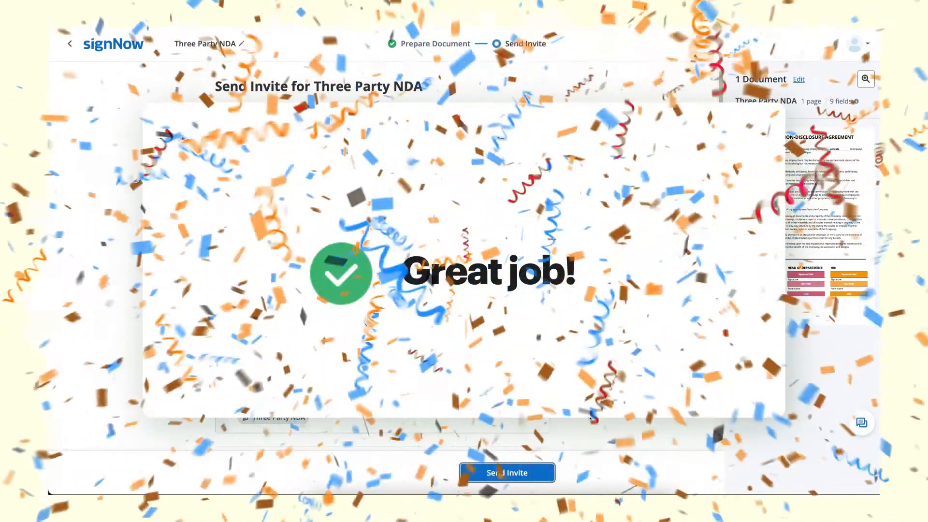
Exit fullscreen so the tutorial plays on its YouTube watch page
key("Escape")
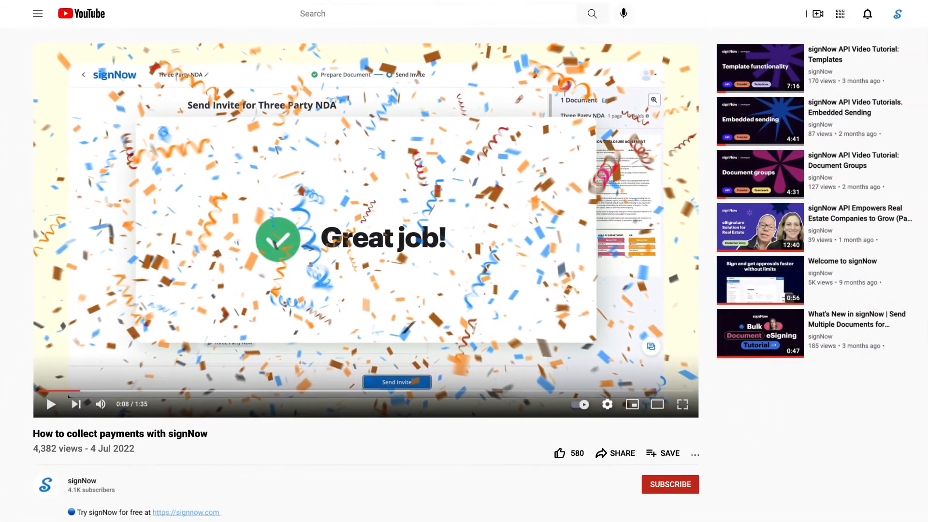